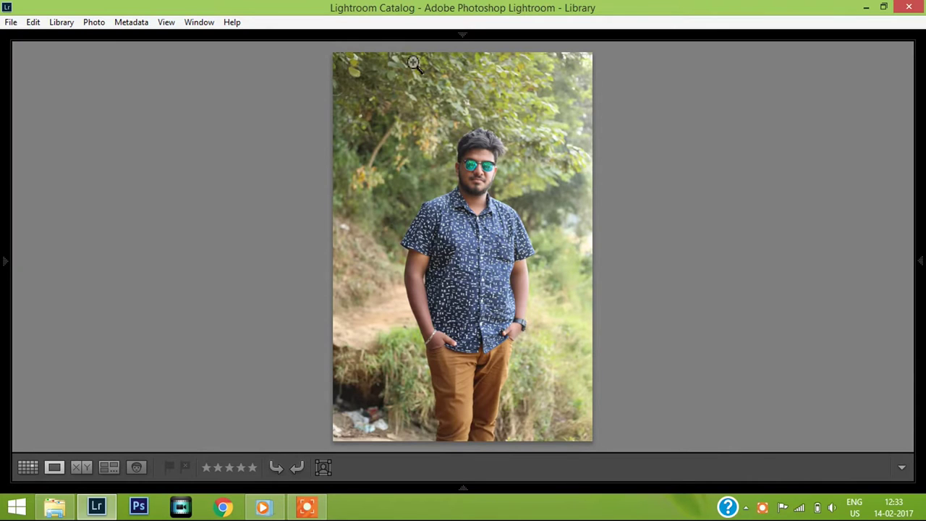
Switch the portrait from the Library module to the Develop module
mouse_move(462, 33)
left_click(617, 60)
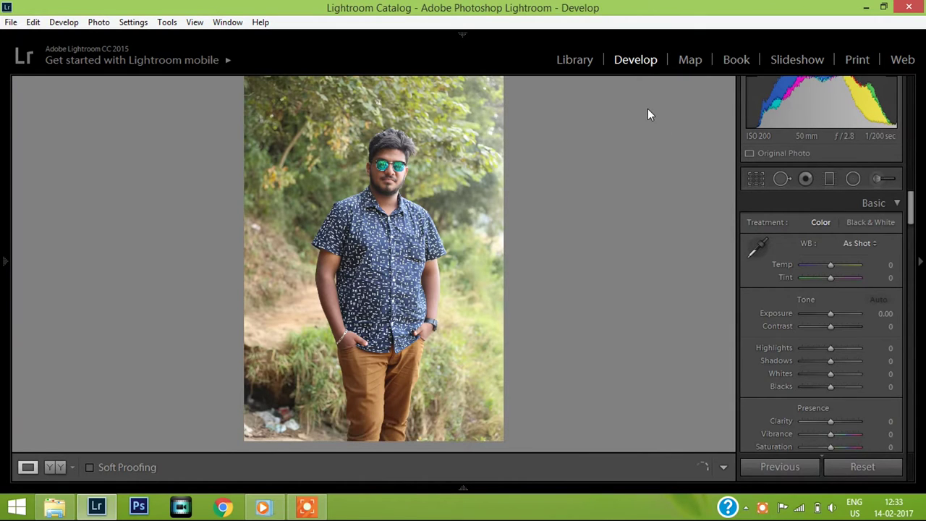
Crop the portrait to a 16 x 9 aspect ratio, shifting it slightly left, and apply the crop
left_click(756, 180)
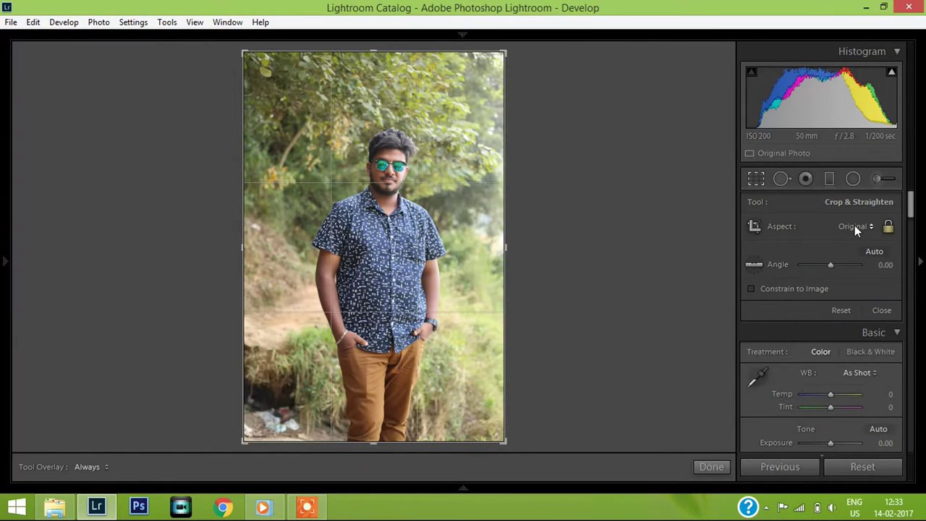
left_click(856, 227)
left_click(756, 387)
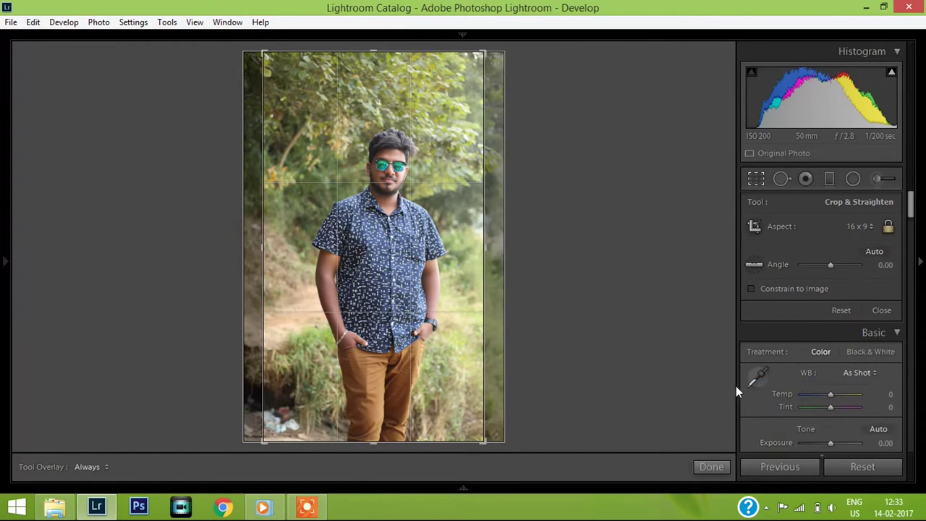
left_click_drag(442, 359, 434, 359)
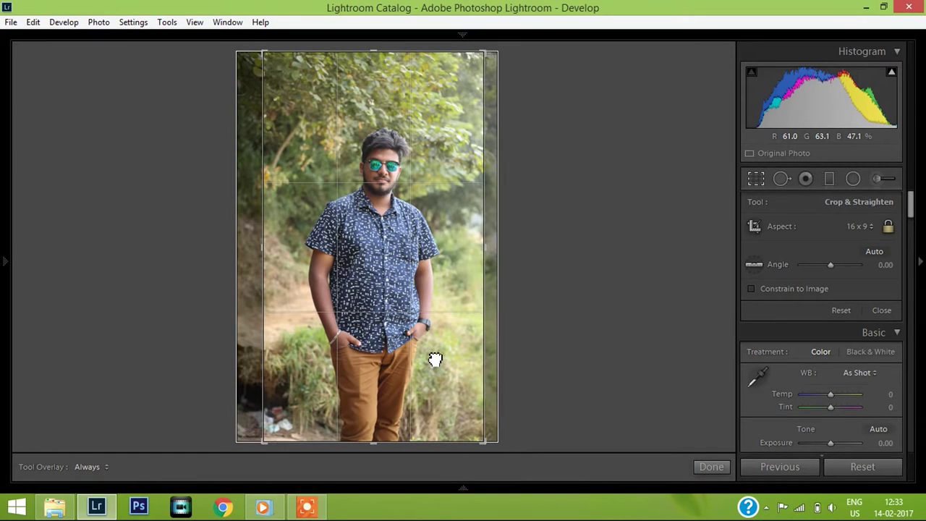
left_click(711, 467)
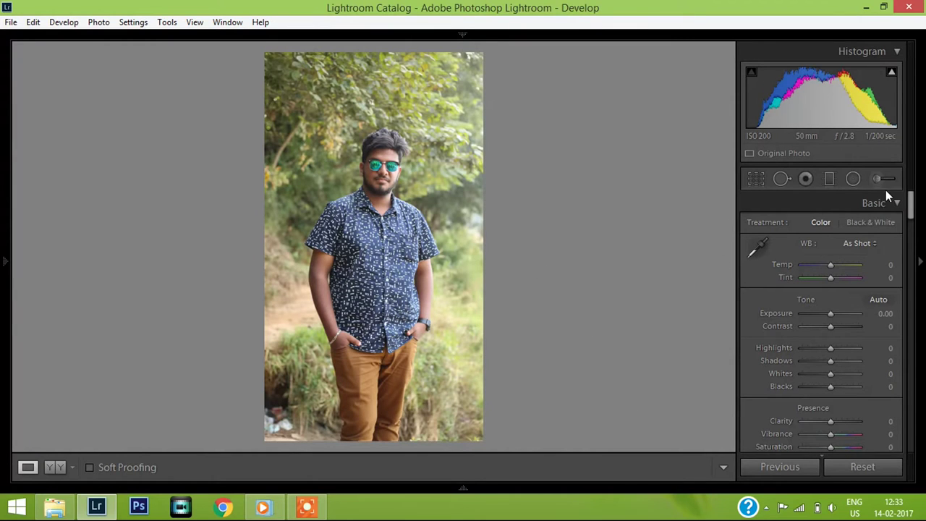
Set the white balance to Temp +5 and Tint -5
left_click(831, 264)
double_click(831, 264)
left_click(831, 264)
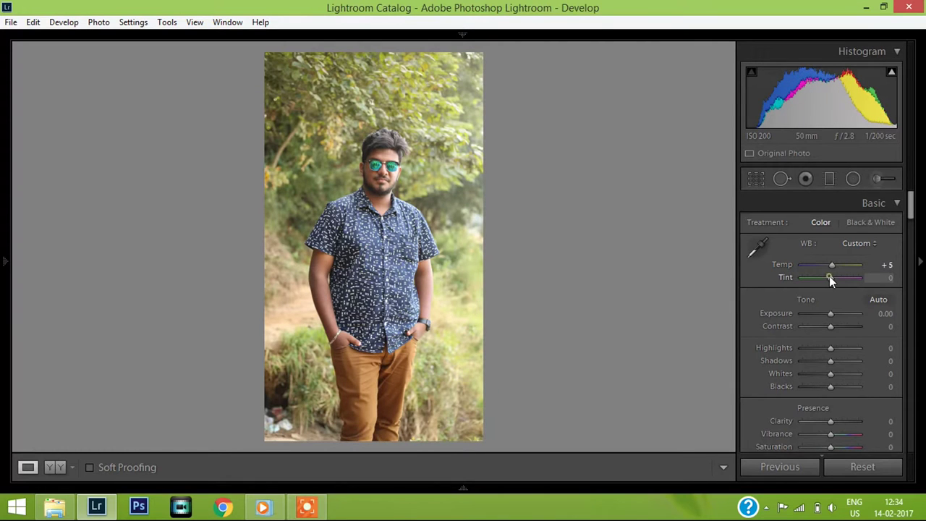
left_click(829, 277)
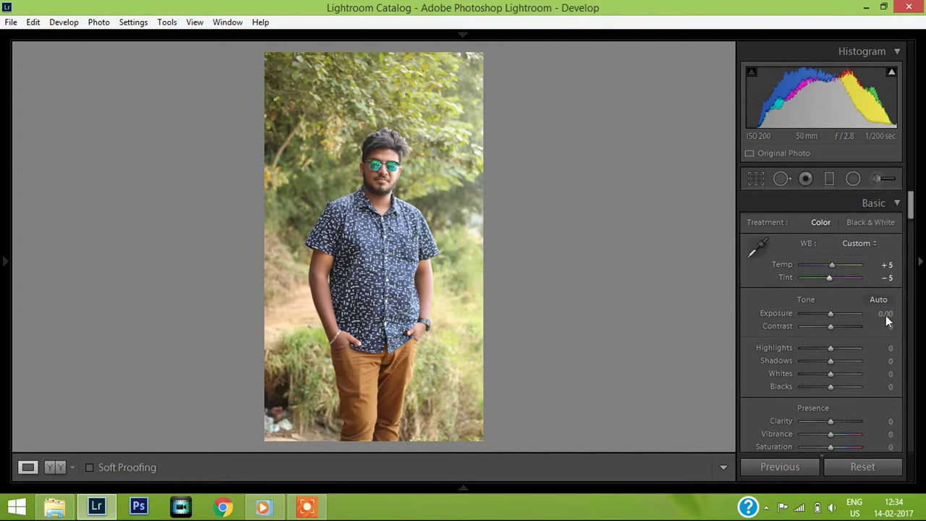
Set Contrast +10, Highlights -33, Shadows +5, Whites +5 and Blacks -40
left_click(829, 327)
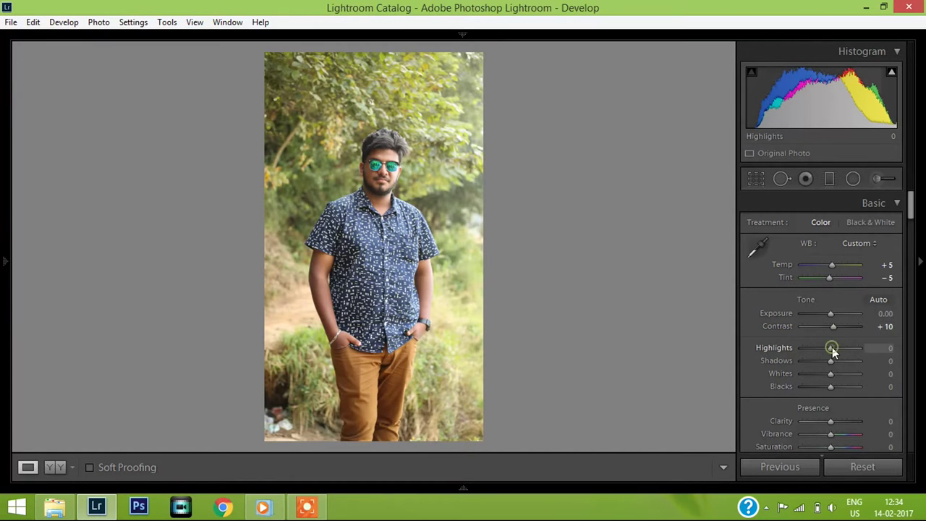
left_click_drag(832, 347, 822, 348)
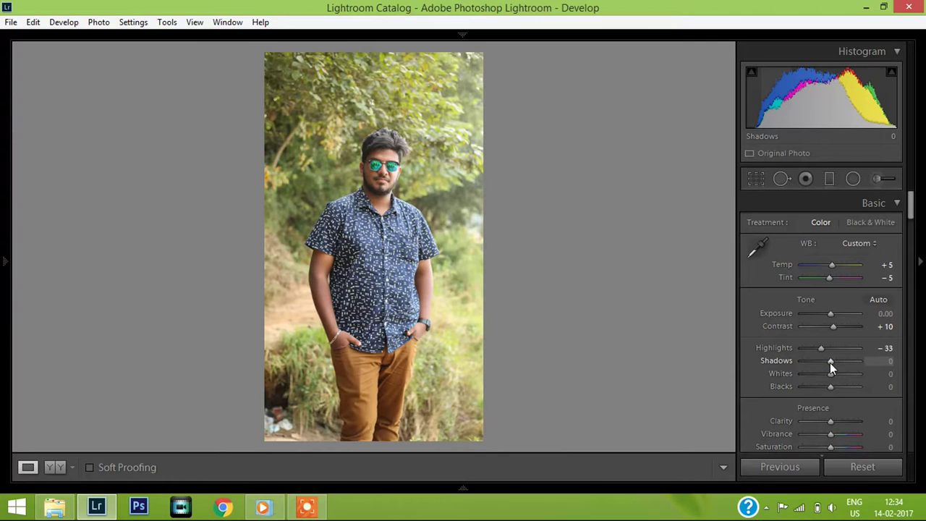
left_click_drag(830, 362, 830, 377)
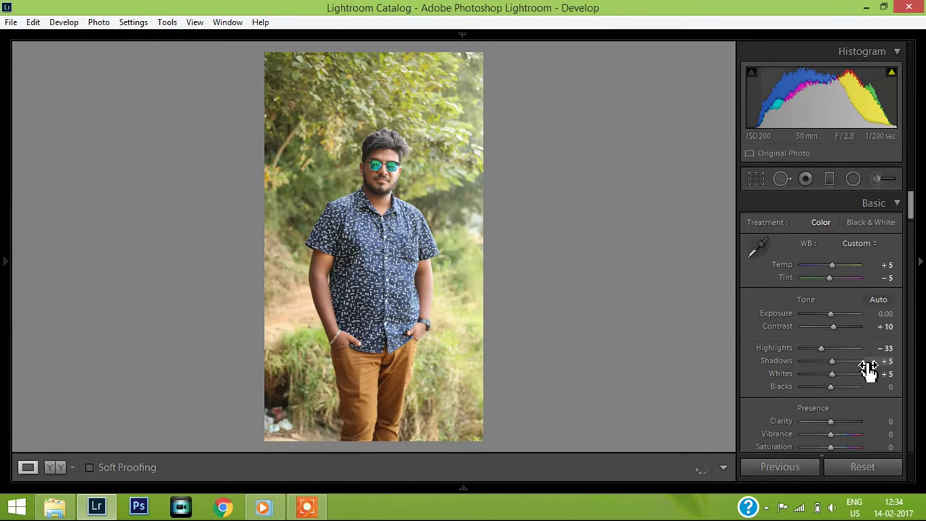
left_click_drag(830, 390, 816, 389)
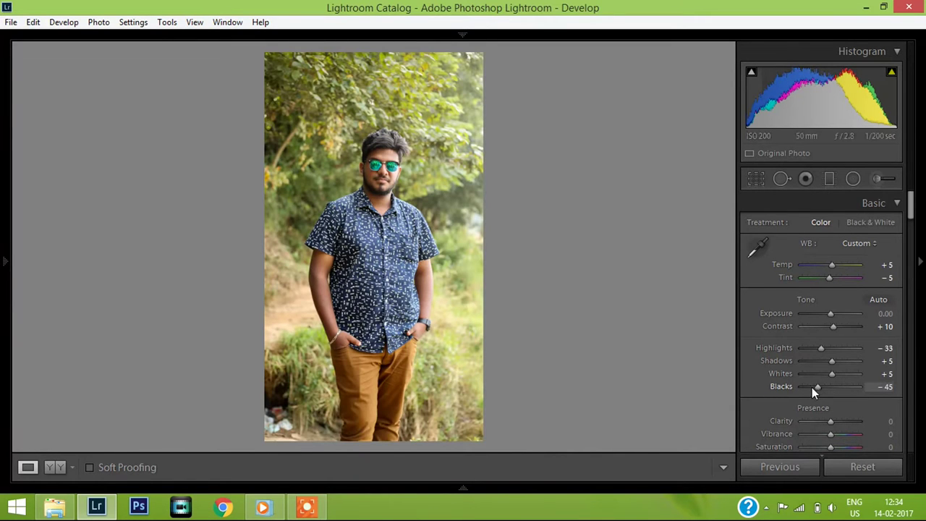
left_click(816, 386, "alt")
left_click_drag(816, 385, 818, 389)
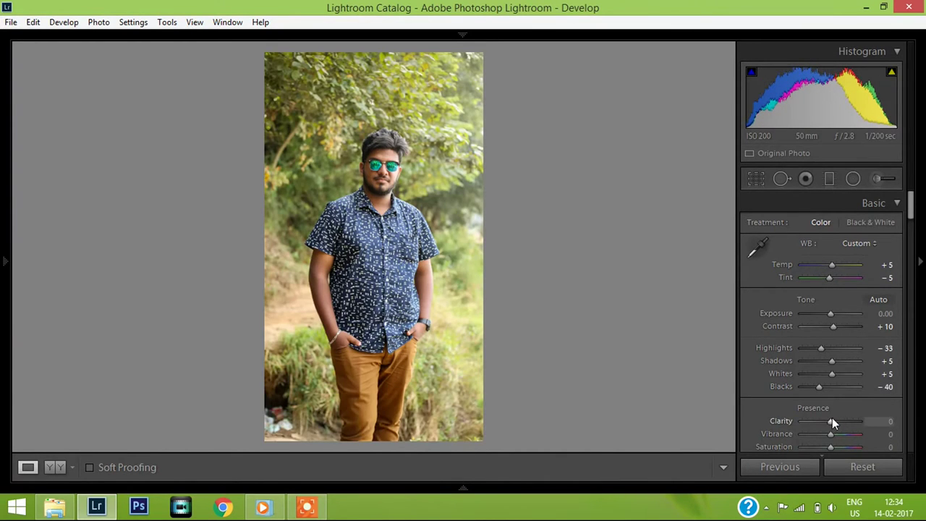
Add Clarity +5, Vibrance +10 and Saturation +5
left_click_drag(831, 420, 832, 420)
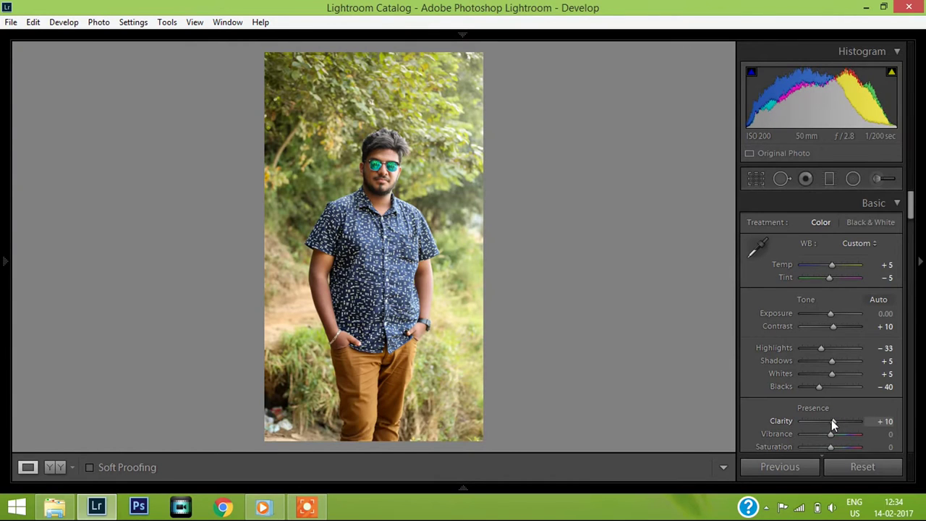
left_click_drag(834, 420, 832, 420)
left_click_drag(911, 204, 911, 220)
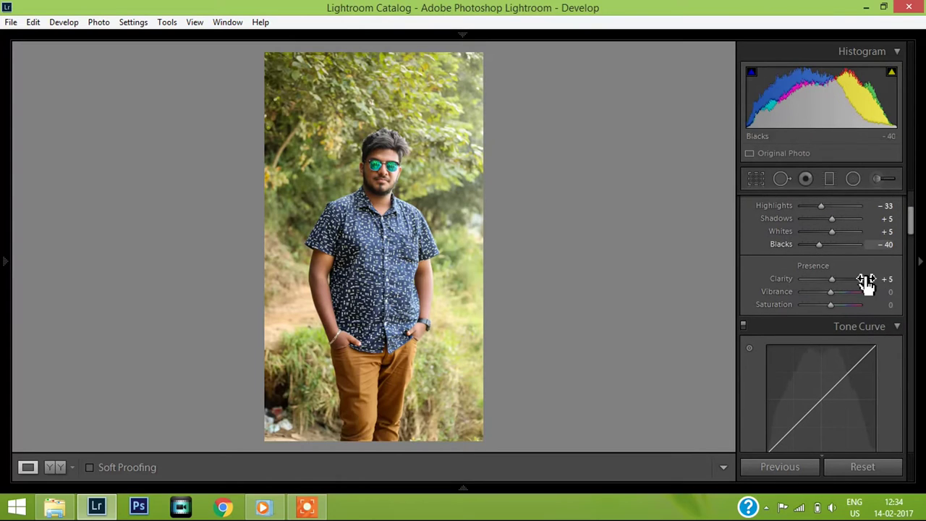
left_click_drag(832, 293, 833, 293)
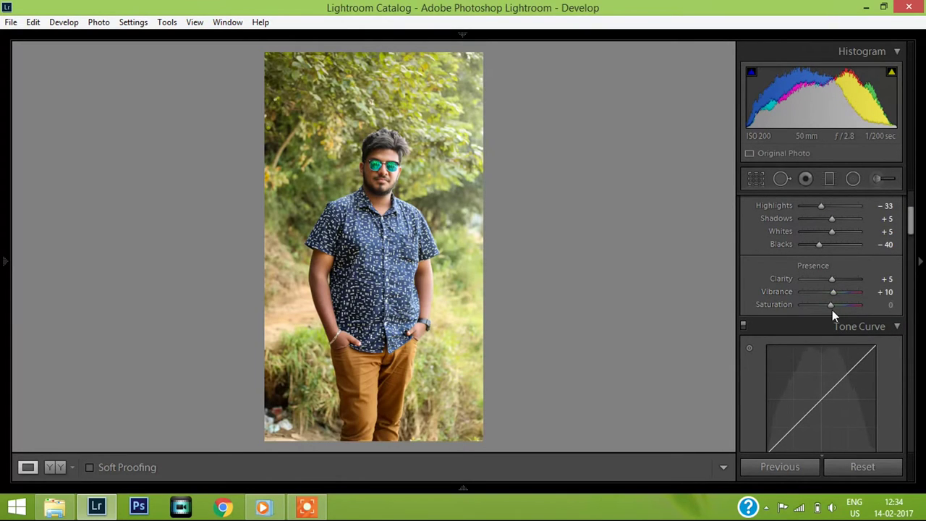
left_click_drag(832, 305, 833, 304)
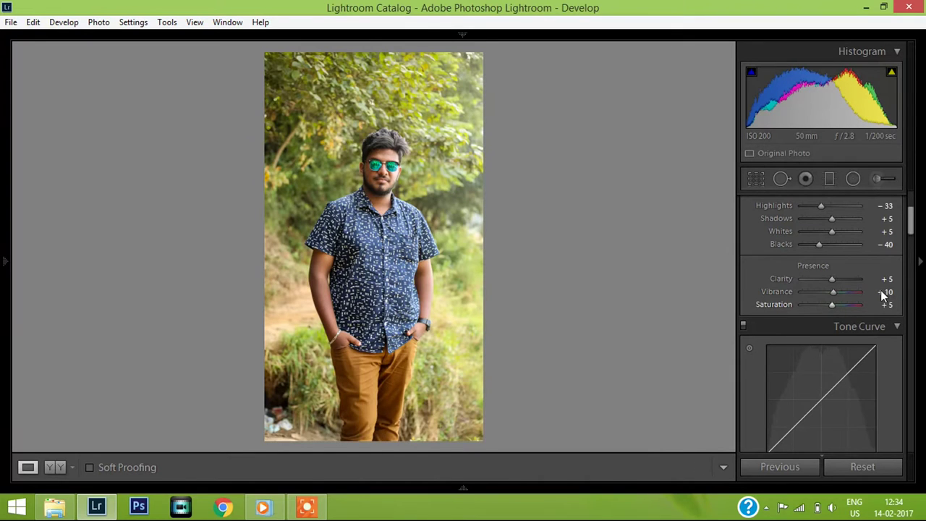
left_click_drag(908, 227, 917, 282)
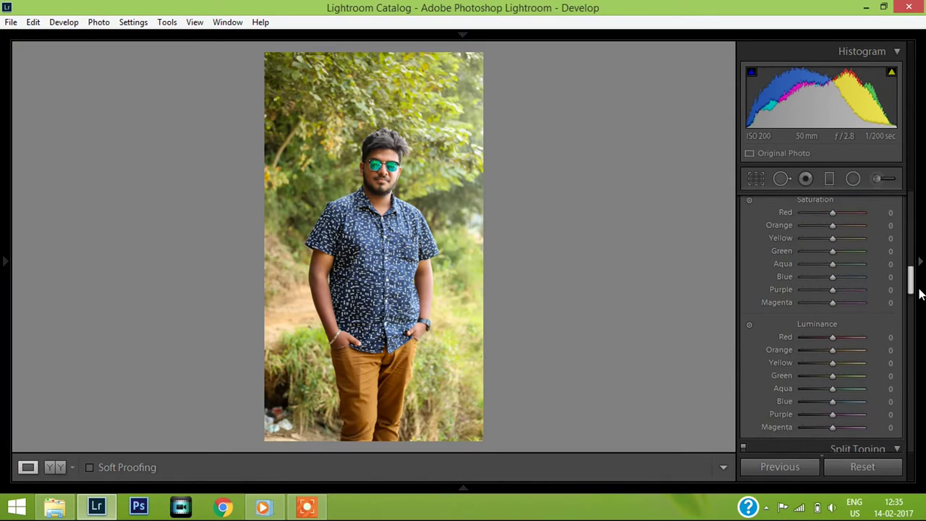
Raise HSL Orange luminance to +30, checking the man's face zoomed in
left_click_drag(917, 282, 918, 294)
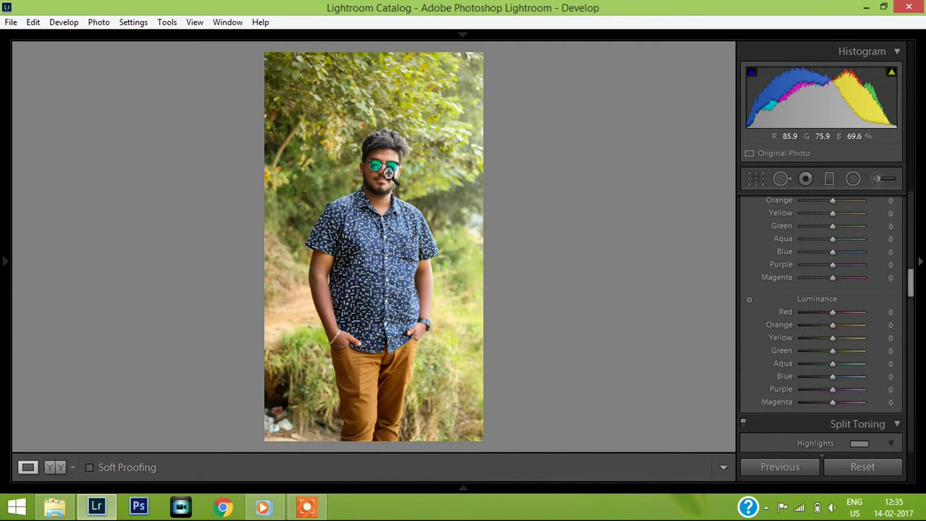
left_click(422, 178)
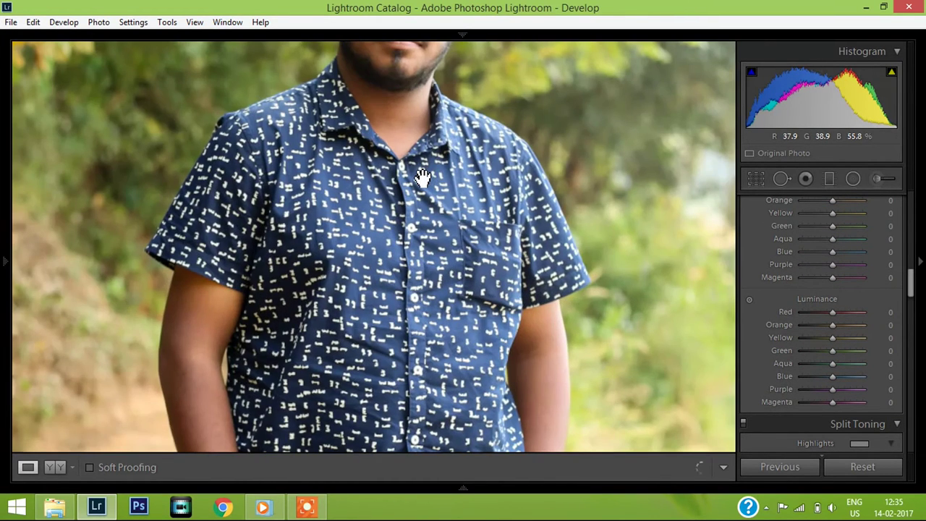
mouse_move(222, 200)
left_mouse_down()
mouse_move(335, 360)
mouse_move(337, 408)
left_mouse_up()
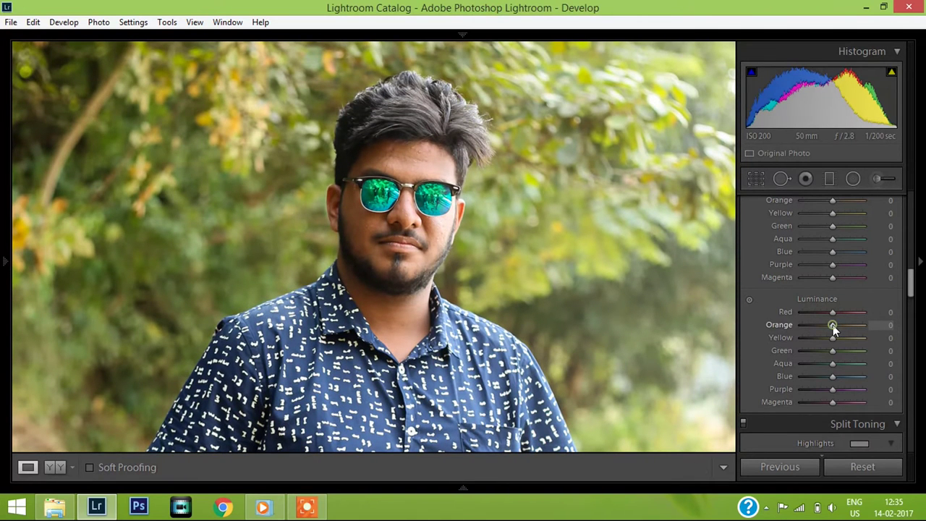
left_click_drag(832, 325, 840, 325)
key("Up")
key("Up")
key("Up")
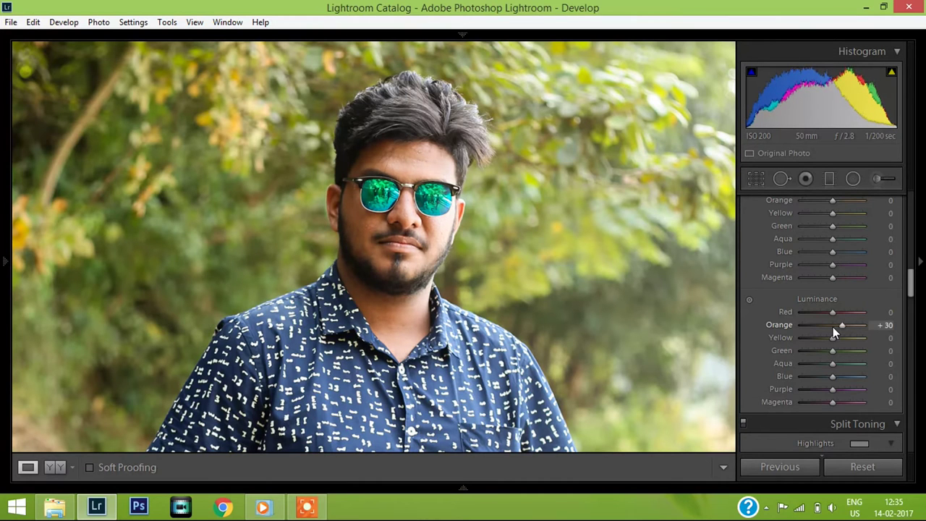
key("Down")
left_click(401, 247)
left_click(402, 248)
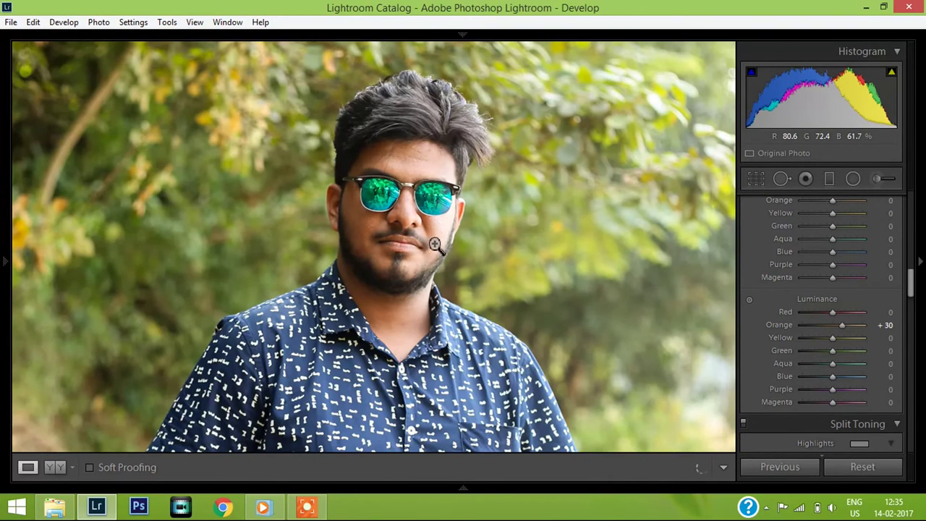
left_click(434, 245)
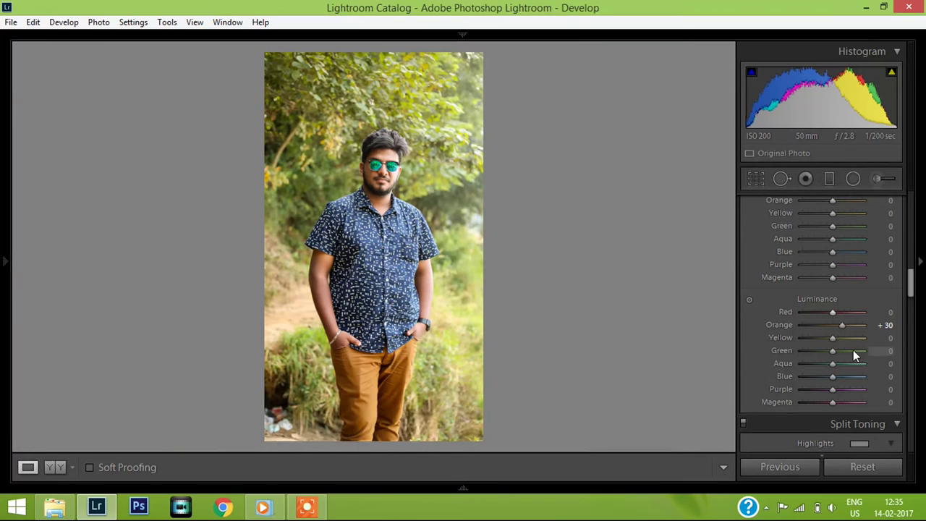
Try highlight tint colours and set the shadows tint to hue 186, saturation 13
left_click_drag(909, 288, 912, 310)
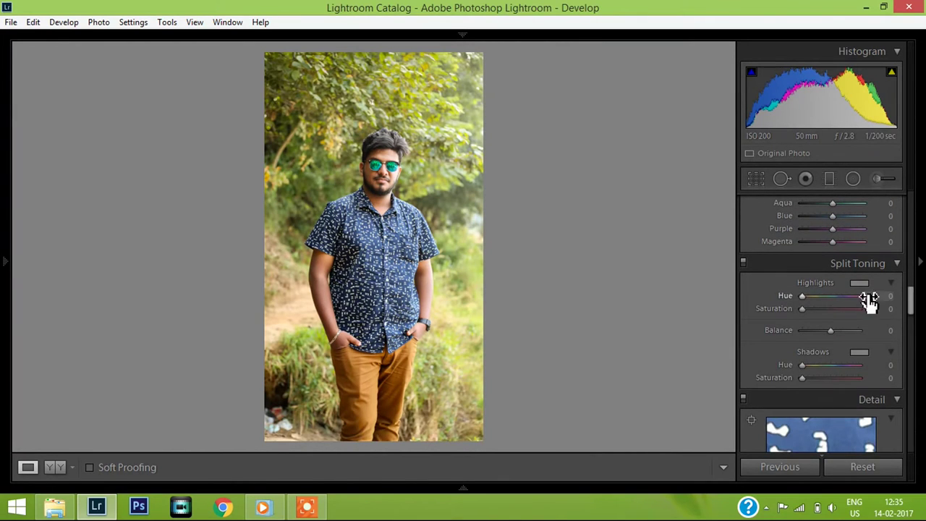
left_click(859, 283)
left_click(644, 324)
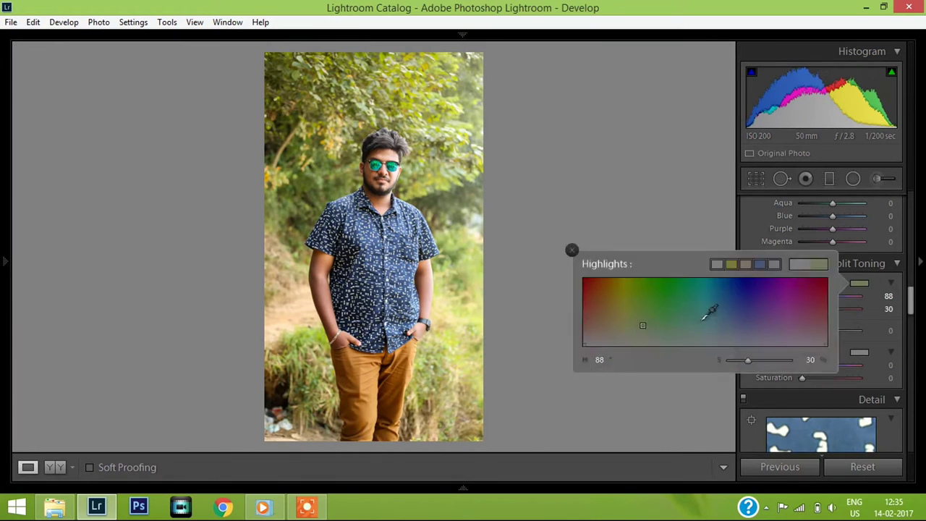
left_click(859, 282)
mouse_move(732, 290)
left_mouse_down()
mouse_move(607, 311)
mouse_move(604, 335)
left_mouse_up()
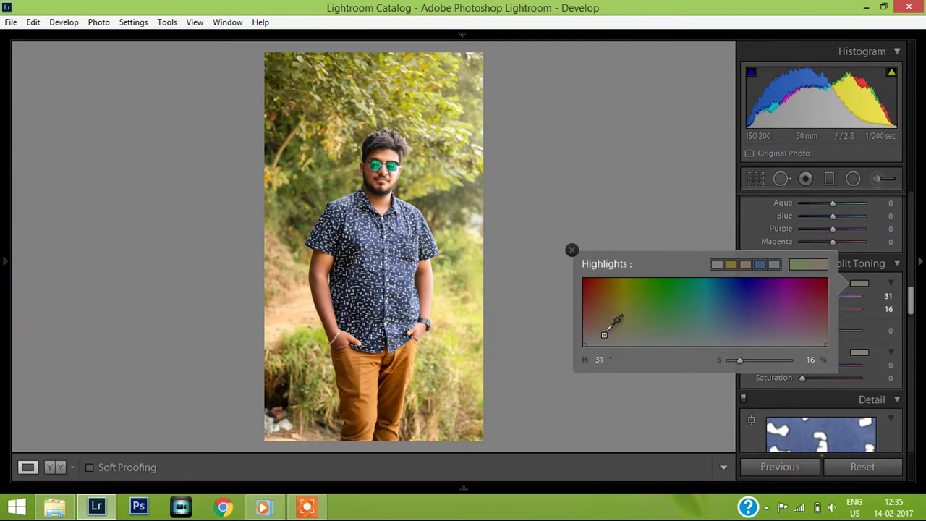
left_click(864, 353)
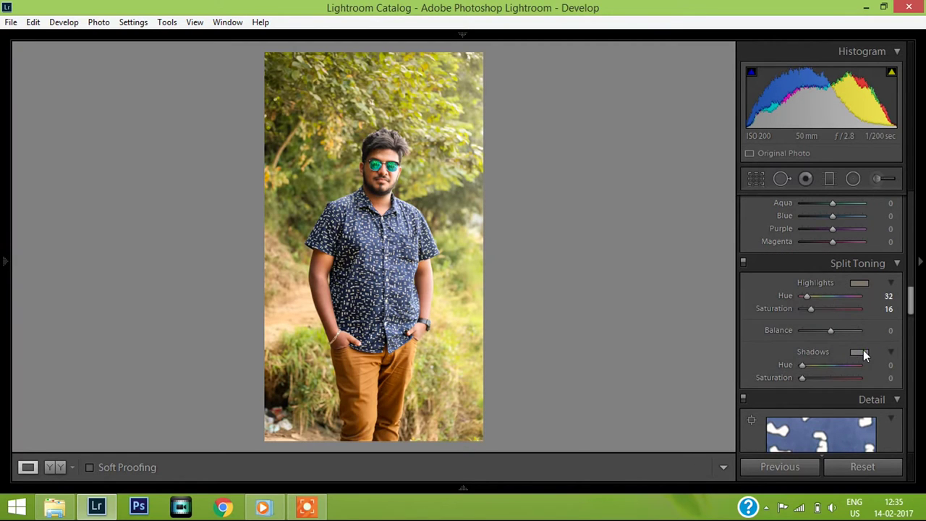
left_click(864, 353)
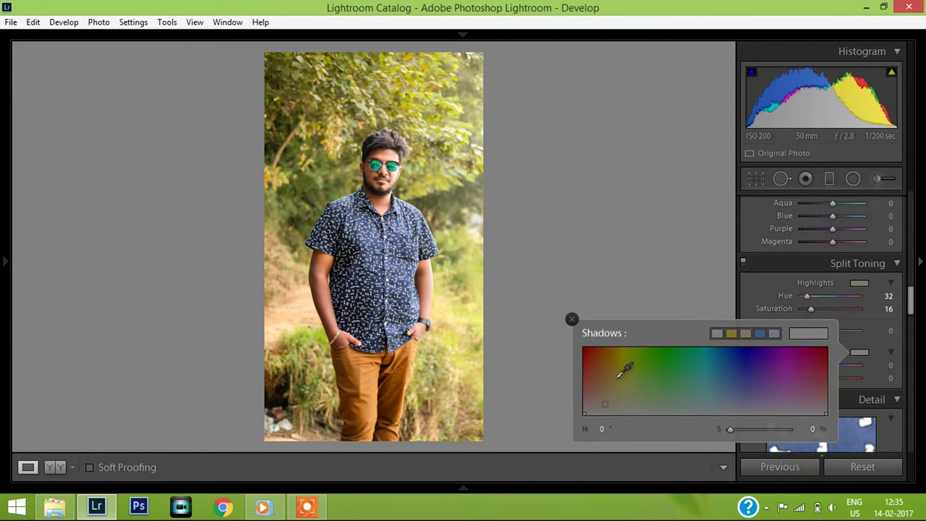
mouse_move(614, 364)
left_mouse_down()
mouse_move(641, 364)
mouse_move(659, 398)
mouse_move(716, 388)
mouse_move(737, 399)
mouse_move(664, 398)
mouse_move(677, 405)
mouse_move(713, 376)
mouse_move(740, 392)
mouse_move(740, 406)
mouse_move(706, 387)
mouse_move(694, 393)
mouse_move(709, 393)
mouse_move(707, 405)
left_mouse_up()
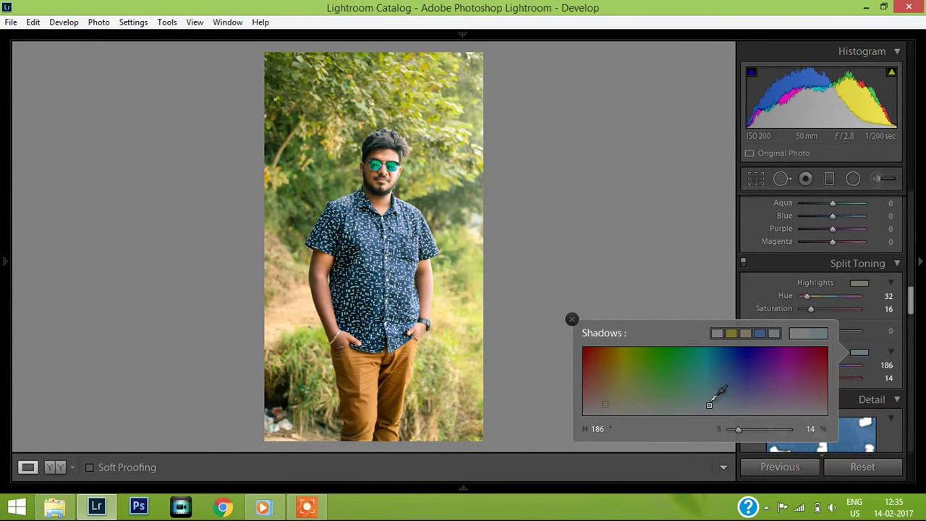
left_click(857, 282)
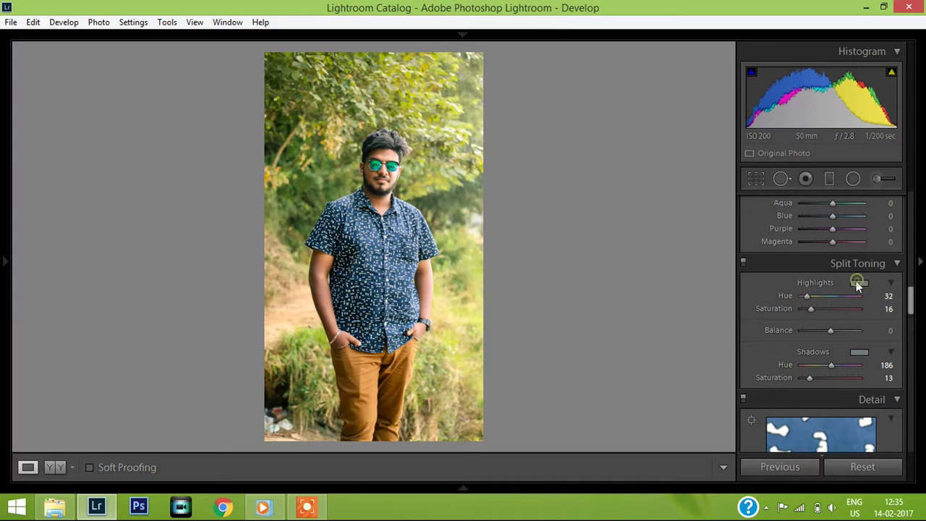
Settle the highlights tint on a faint warm tone at hue 16, saturation 5
left_click_drag(622, 329, 627, 320)
left_click_drag(859, 286, 654, 327)
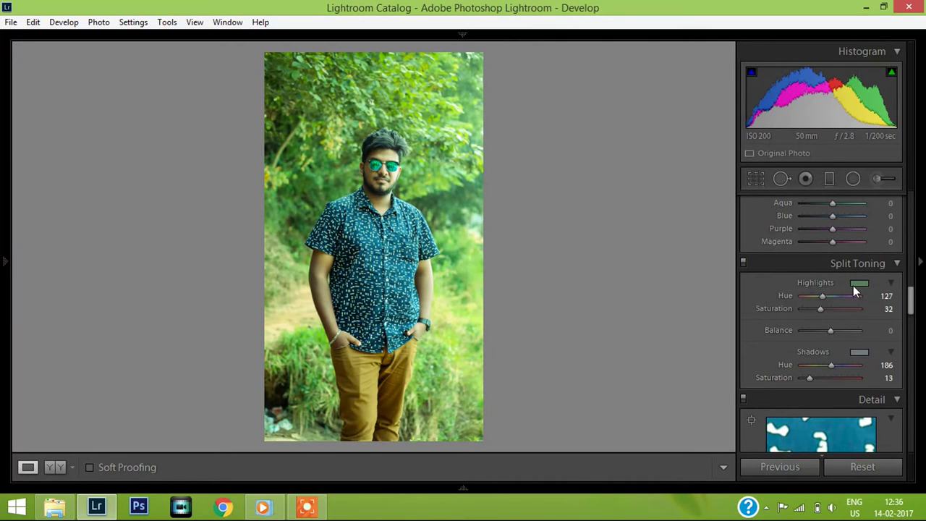
left_click_drag(865, 286, 678, 322)
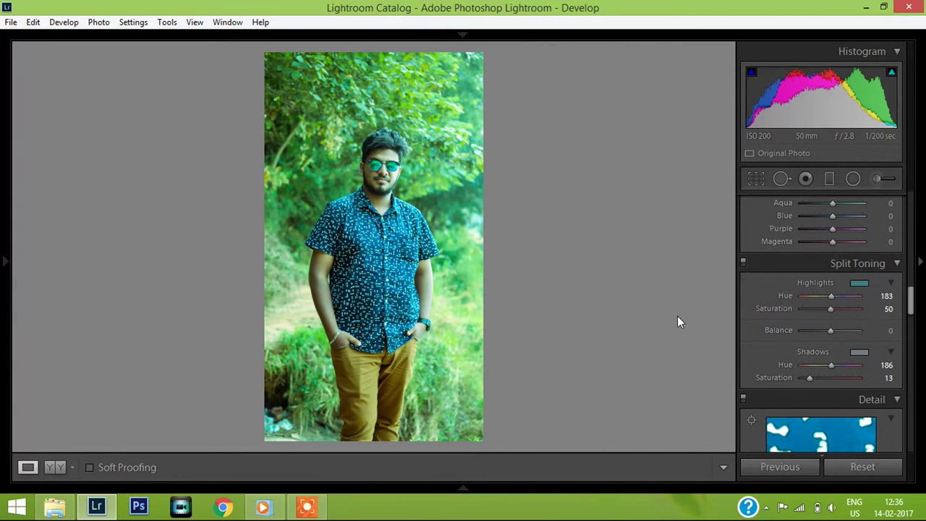
left_click_drag(863, 289, 738, 314)
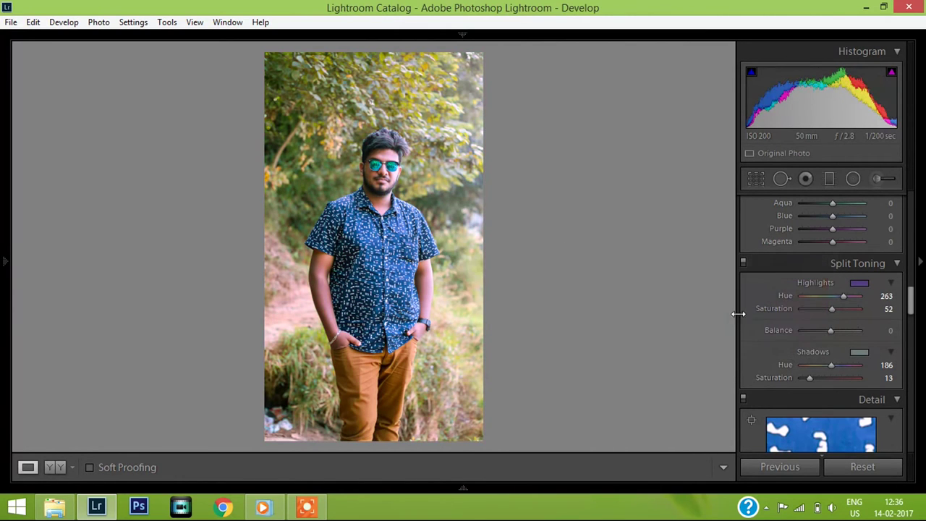
mouse_move(865, 287)
left_mouse_down()
mouse_move(634, 321)
mouse_move(596, 340)
left_mouse_up()
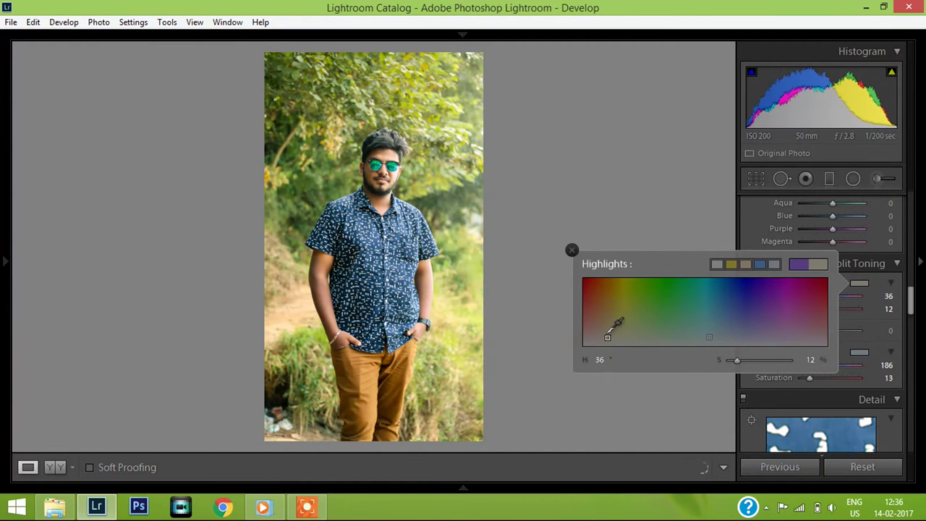
left_click_drag(596, 340, 594, 342)
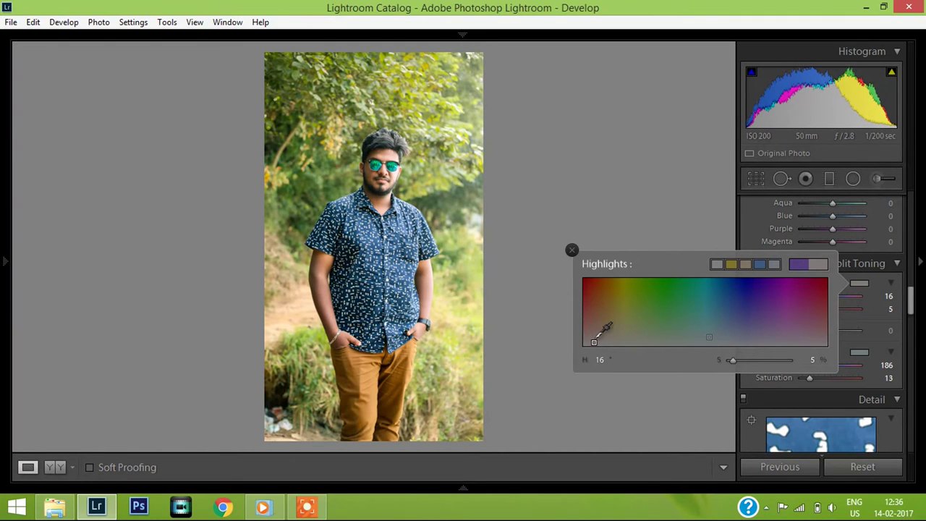
left_click_drag(911, 303, 912, 332)
Set Sharpening Amount 65, Masking 95 and Luminance noise reduction 10
left_click_drag(803, 331, 803, 331)
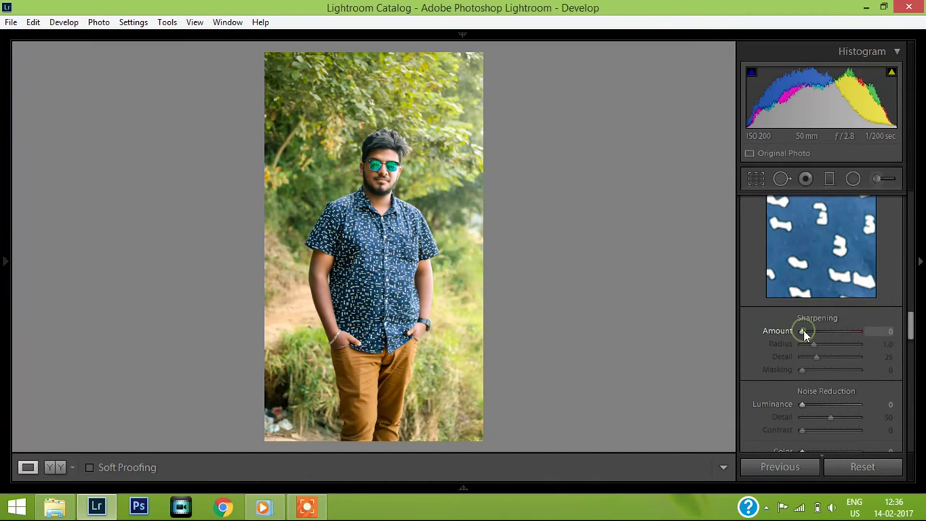
scroll(803, 330, "up", 2)
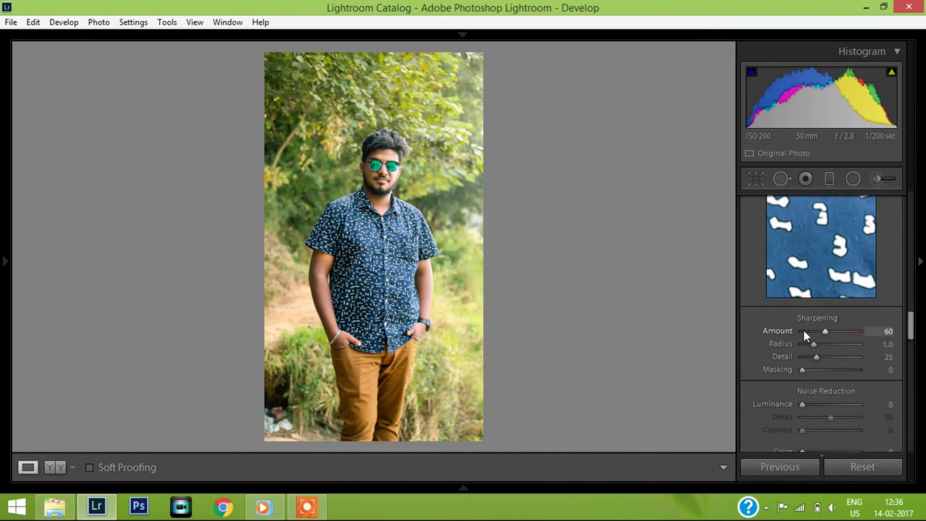
scroll(802, 330, "up", 1)
left_click_drag(802, 370, 858, 368)
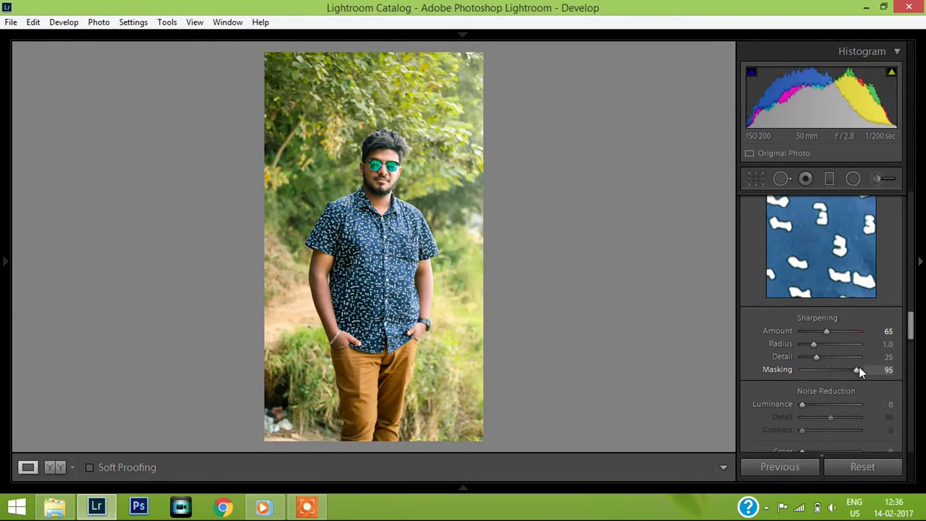
left_click_drag(801, 405, 807, 404)
scroll(870, 341, "down", 5)
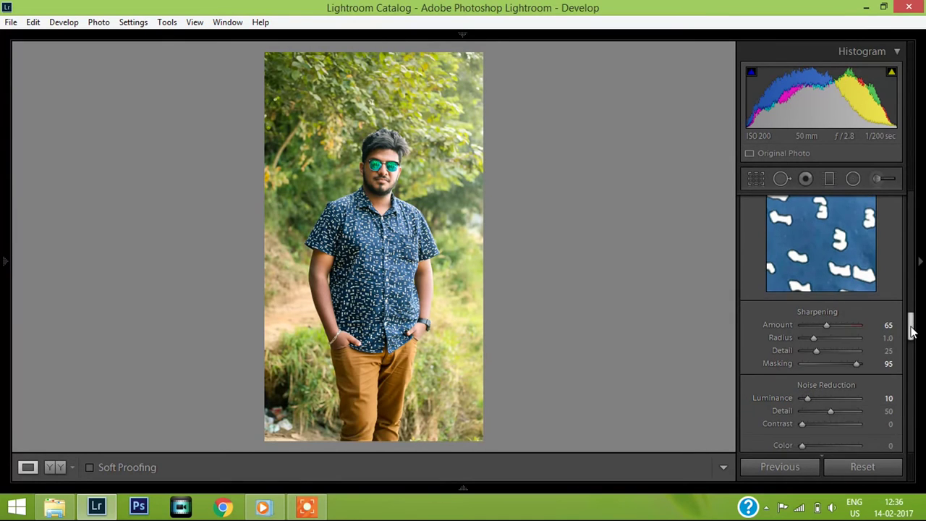
Enable Remove Chromatic Aberration, leaving profile corrections and Upright turned off
left_click(841, 330)
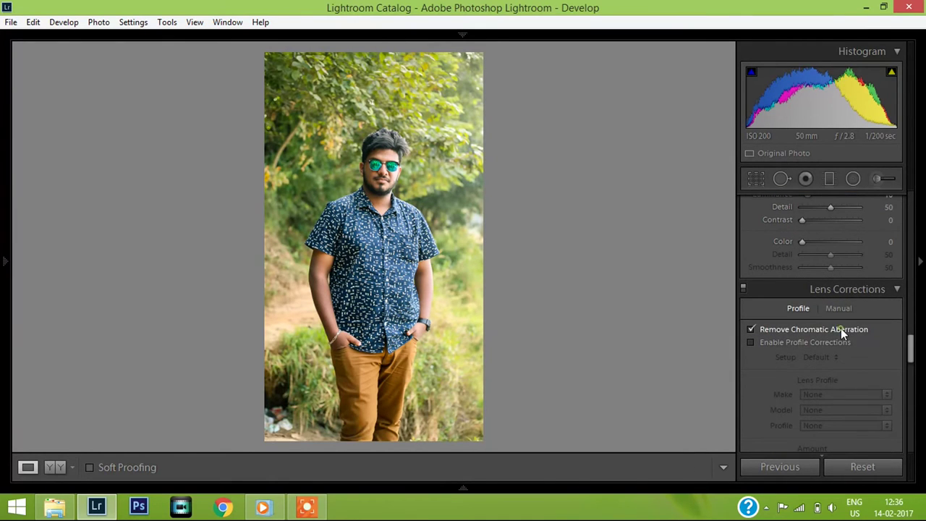
left_click(750, 342)
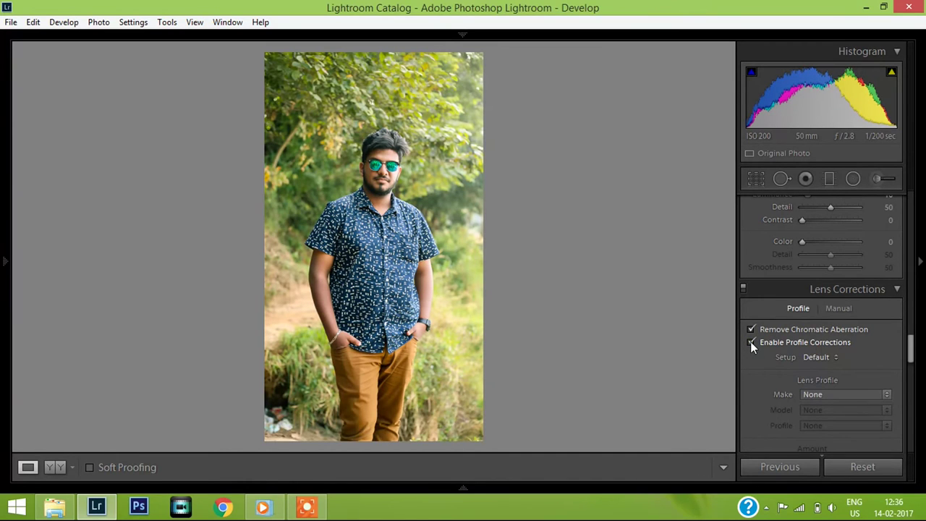
left_click(751, 343)
left_click_drag(909, 342, 920, 380)
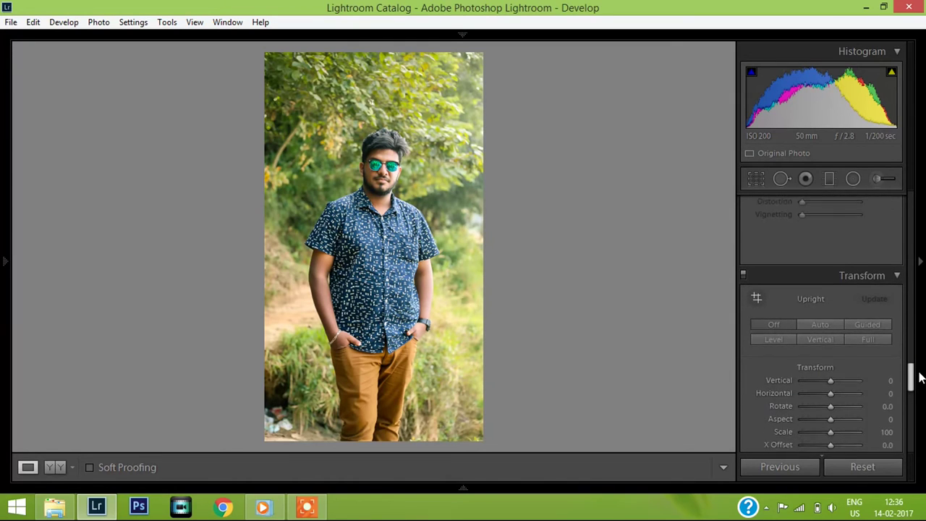
left_click(814, 290)
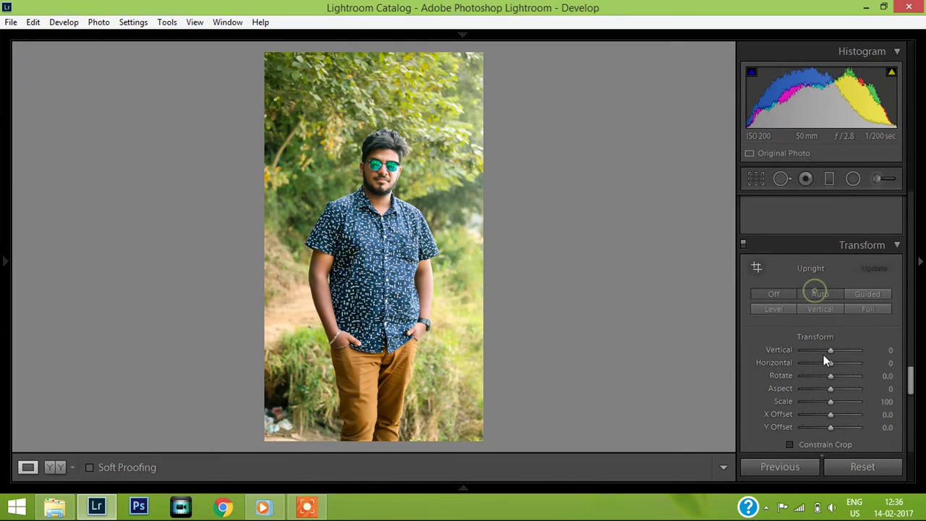
left_click(840, 349)
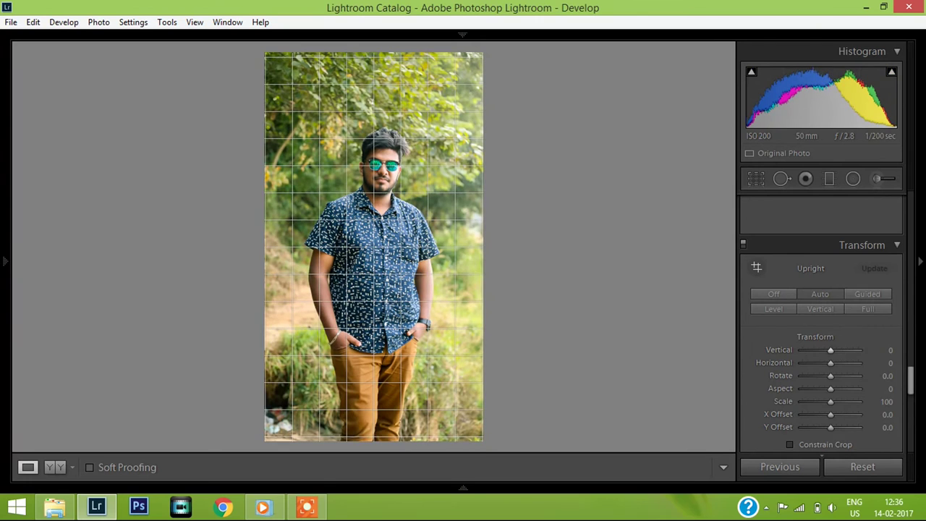
mouse_move(916, 385)
left_mouse_down()
mouse_move(914, 410)
mouse_move(908, 197)
left_mouse_up()
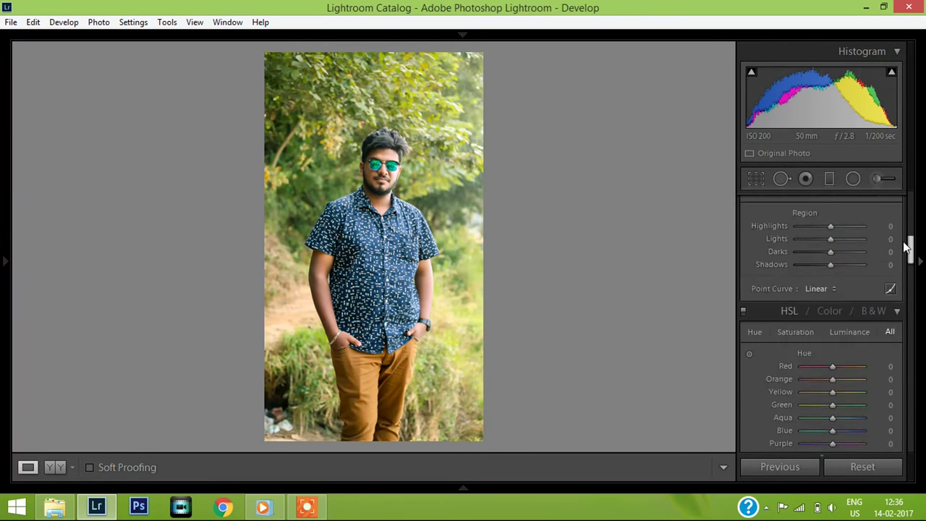
Add a radial filter around the man at Exposure -1.00, then preview full-screen
left_click(851, 181)
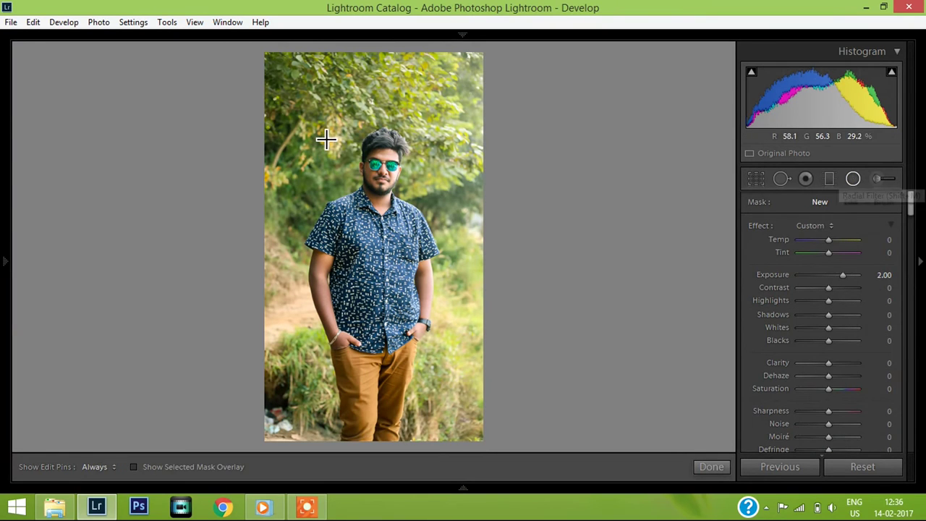
left_click_drag(332, 145, 419, 343)
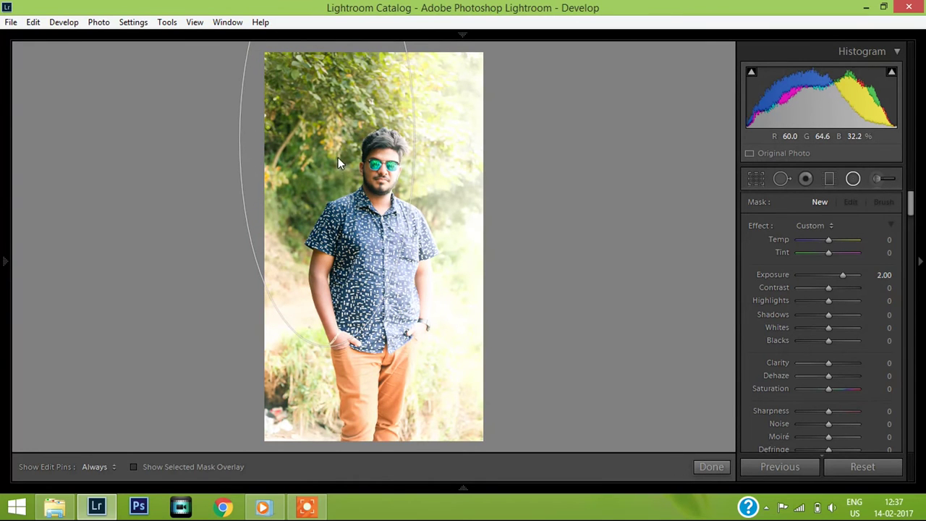
mouse_move(339, 158)
left_mouse_down()
mouse_move(364, 190)
mouse_move(350, 196)
mouse_move(355, 206)
left_mouse_up()
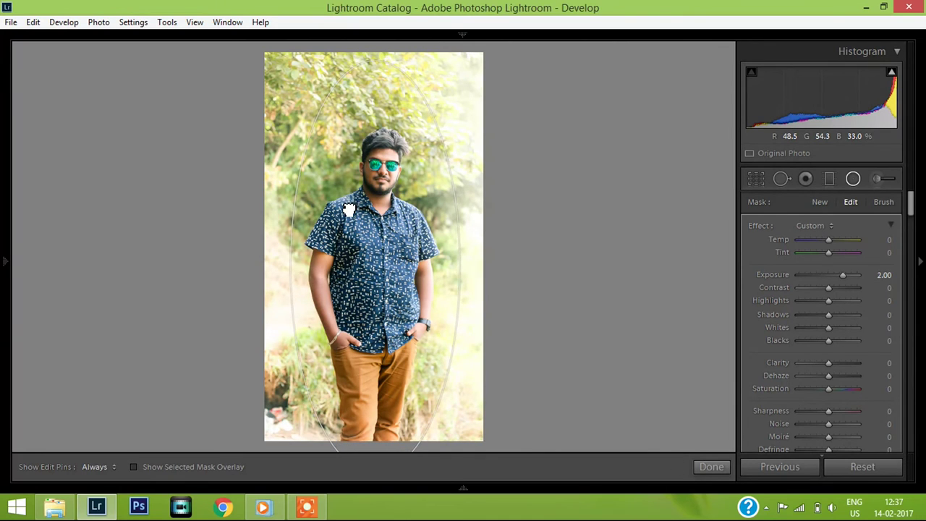
double_click(756, 229)
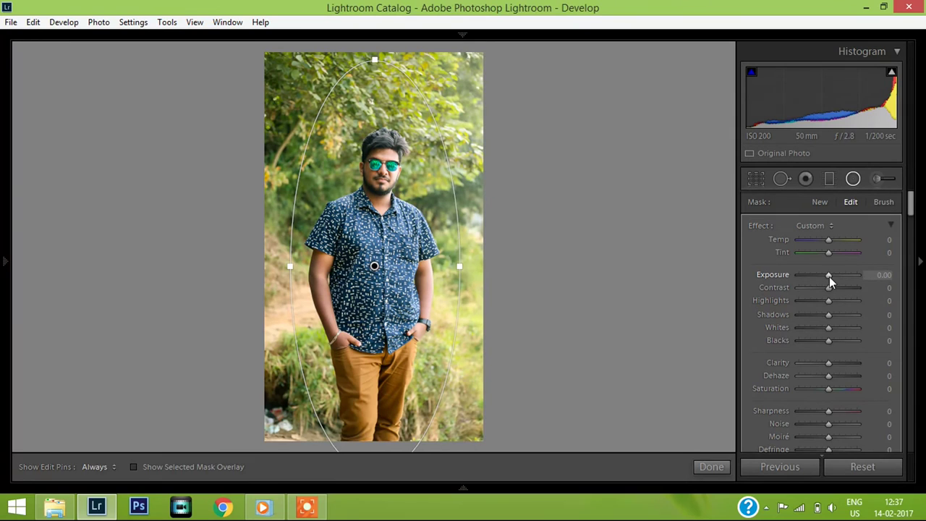
key("Down")
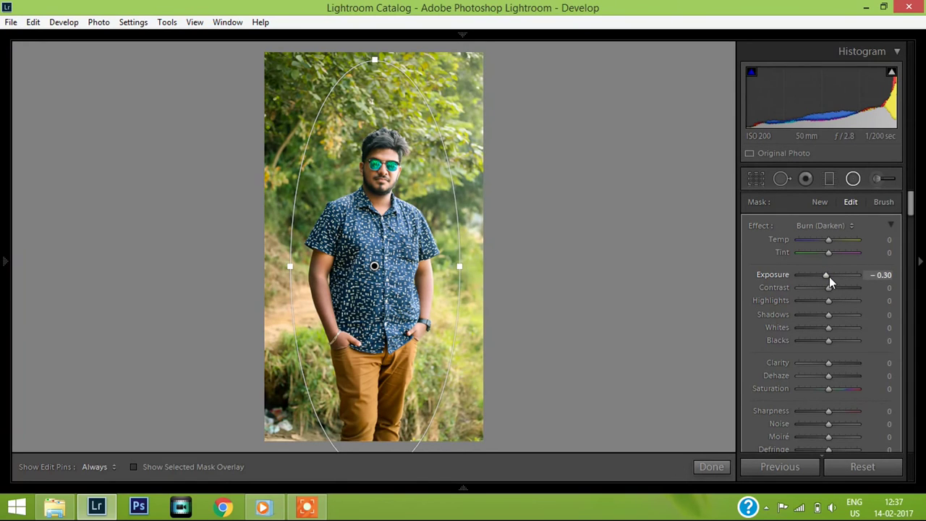
key("Down")
key("Down")
key("Down")
key("Down")
key("Down")
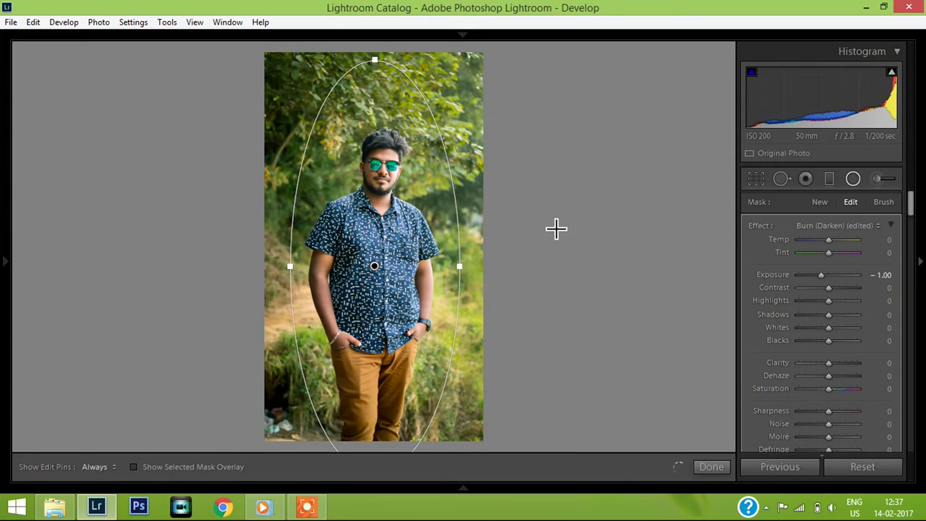
left_click_drag(375, 62, 386, 92)
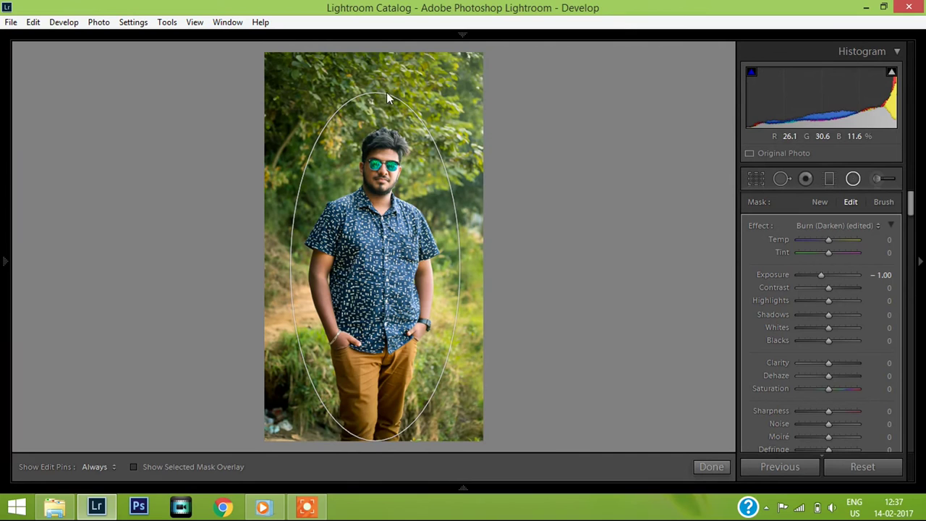
left_click(721, 470)
key("f")
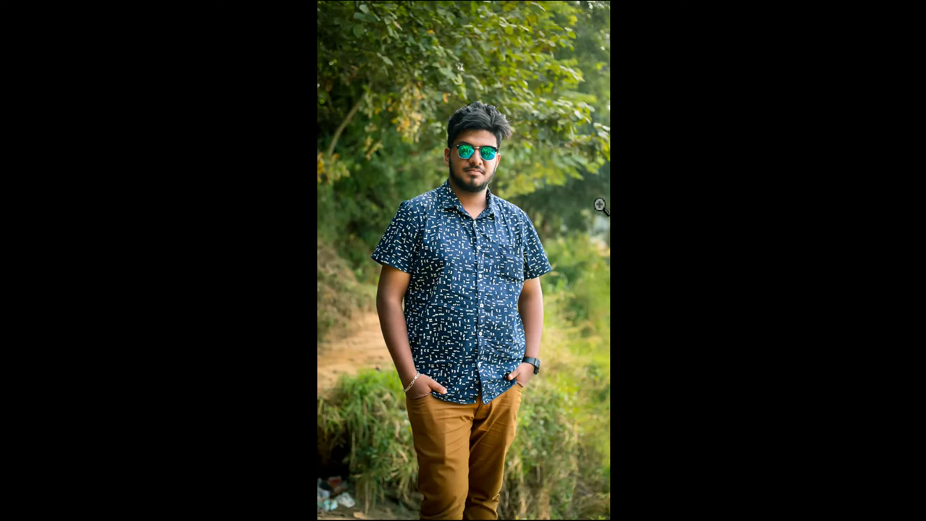
Exit full screen and compare Before/After side by side, then return to the single edited view
key("f")
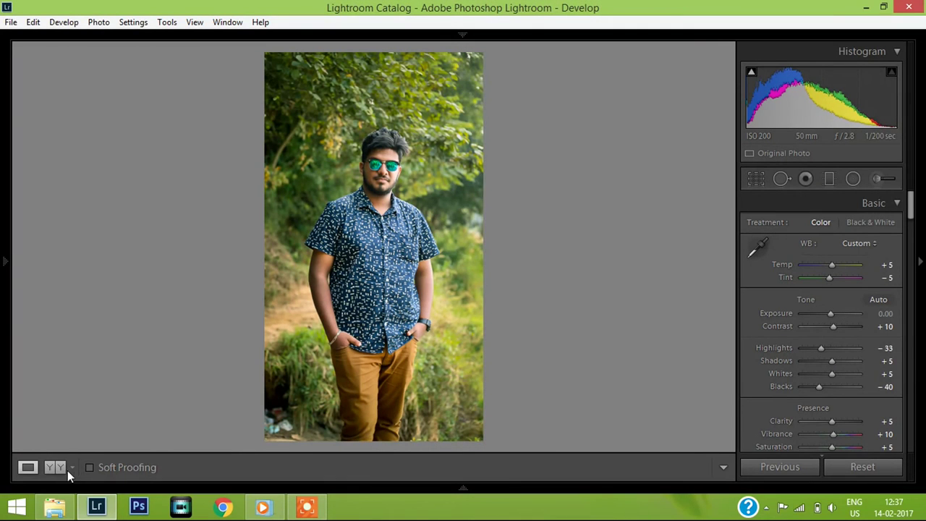
left_click(49, 463)
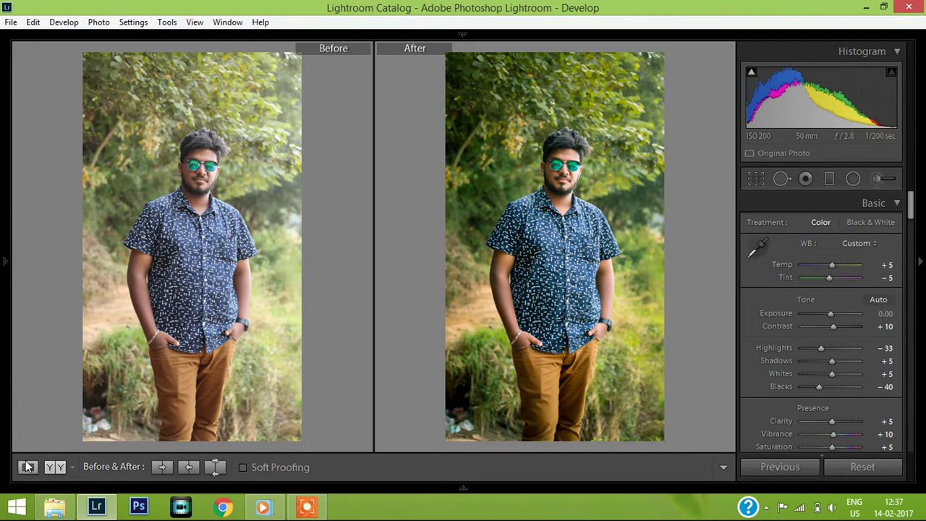
left_click(28, 467)
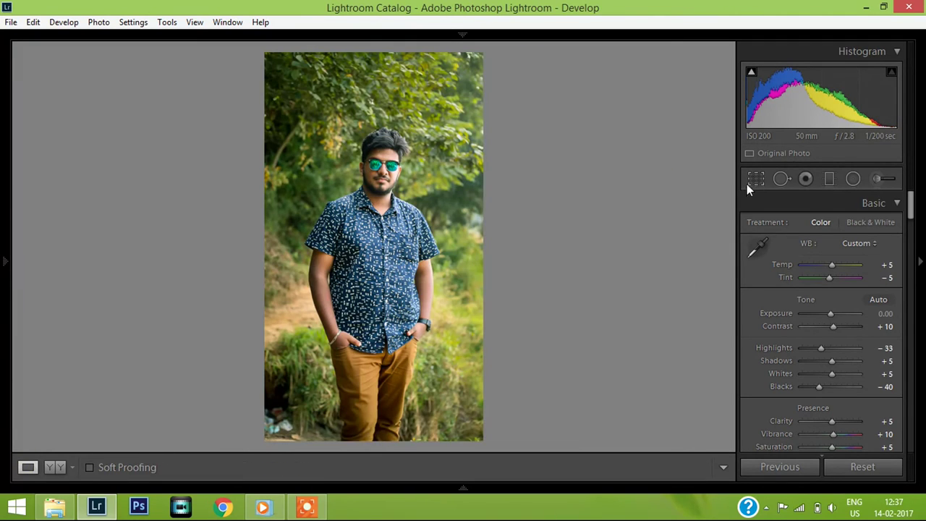
left_click(751, 180)
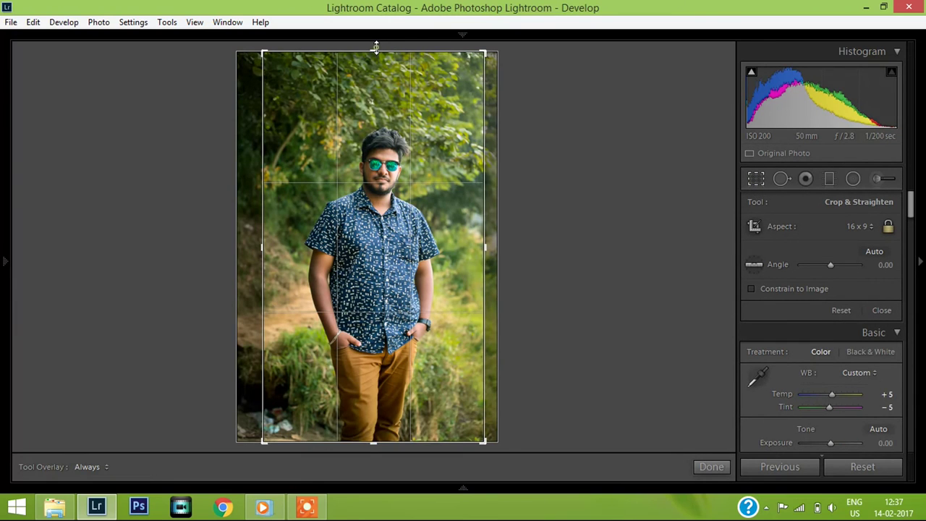
Trim the crop's top and bottom inward at 16 x 9 and nudge the photo upward
left_click_drag(376, 47, 375, 65)
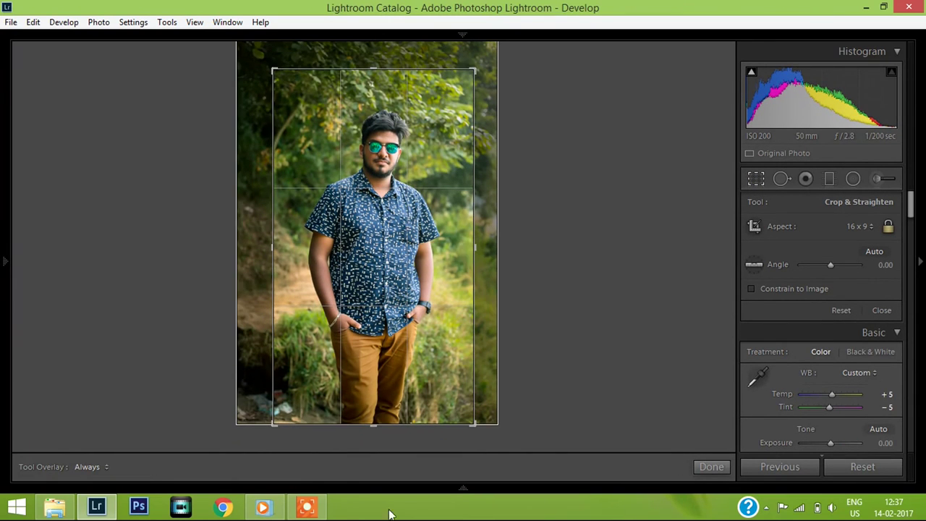
left_click_drag(374, 426, 374, 414)
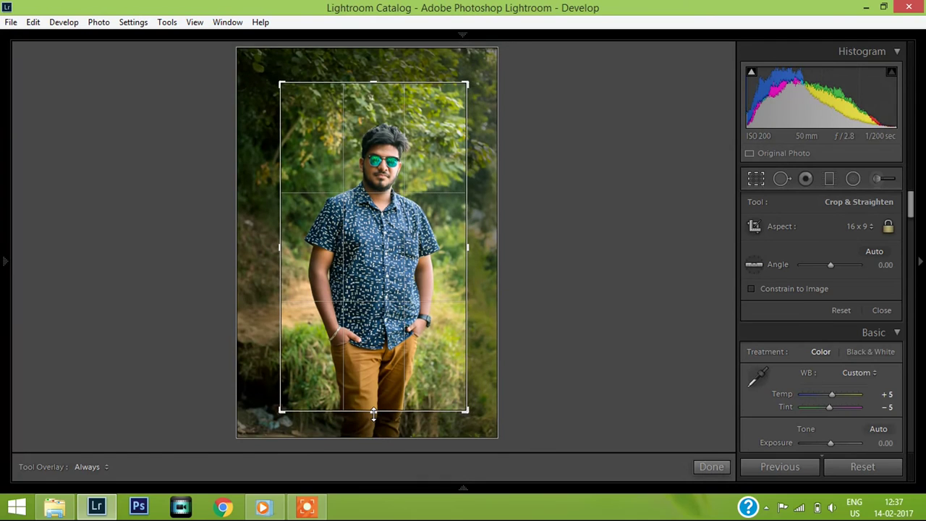
left_click_drag(392, 244, 393, 242)
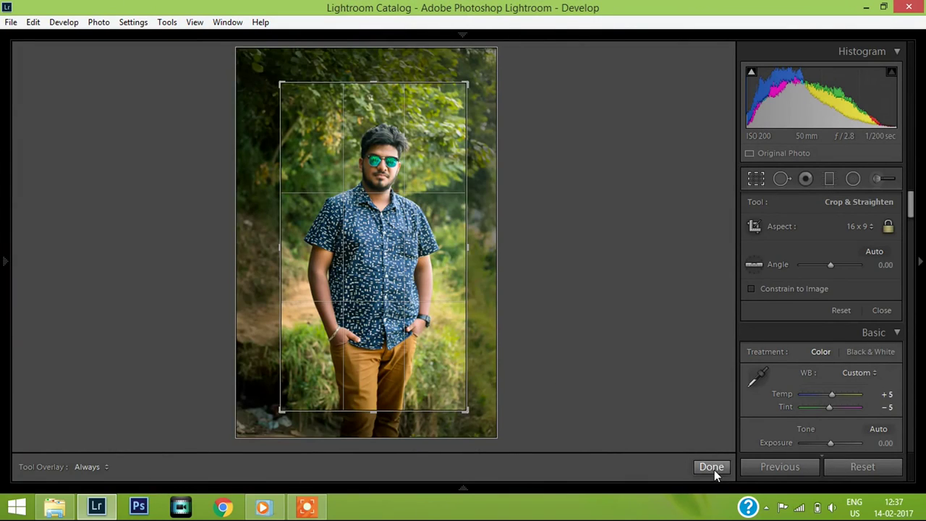
Commit the tighter crop and view the portrait in Before/After Left/Right comparison
left_click(714, 468)
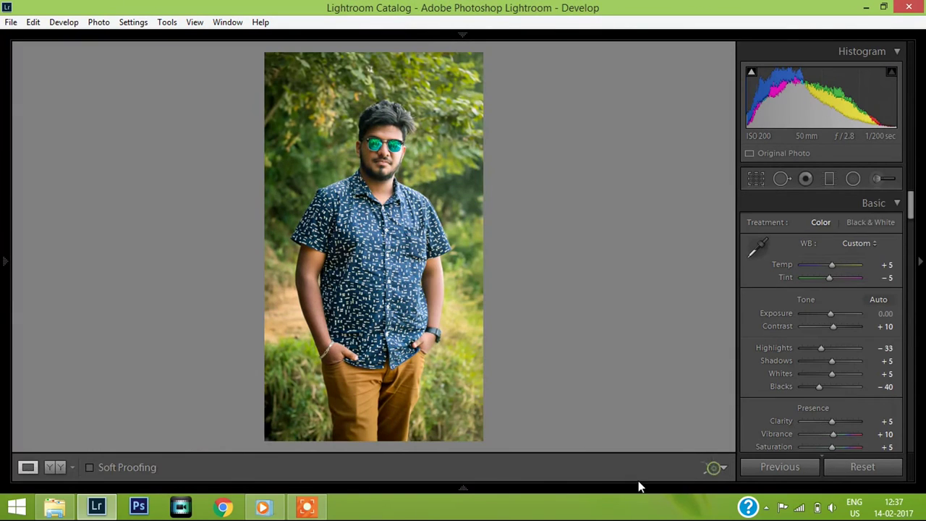
left_click(55, 467)
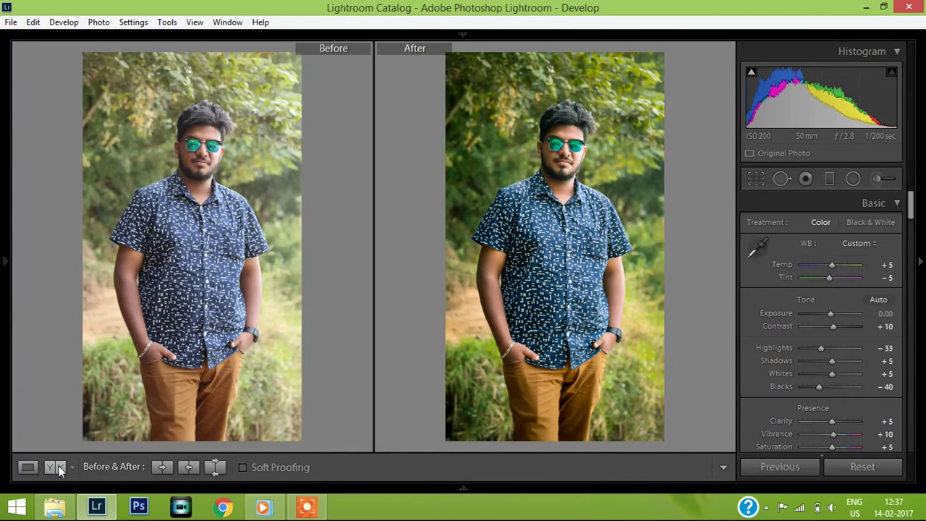